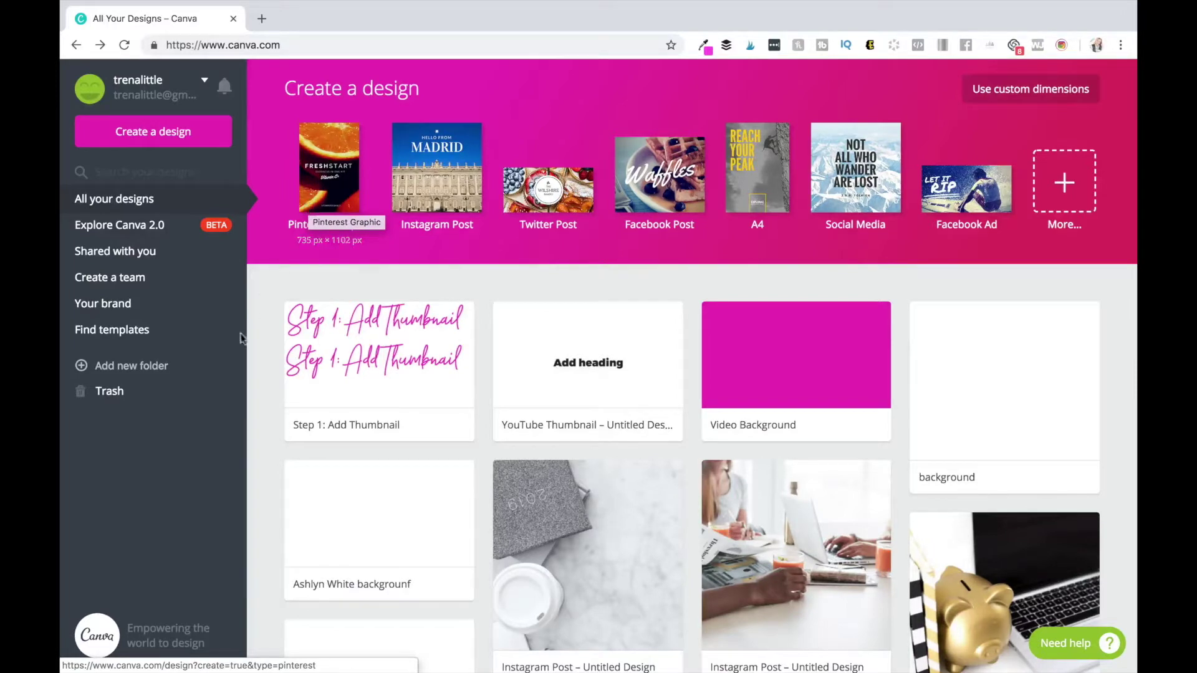
# Open the Brand Kit, add then remove a blue palette colour, and review the brand fonts.
pyautogui.click(124, 305)
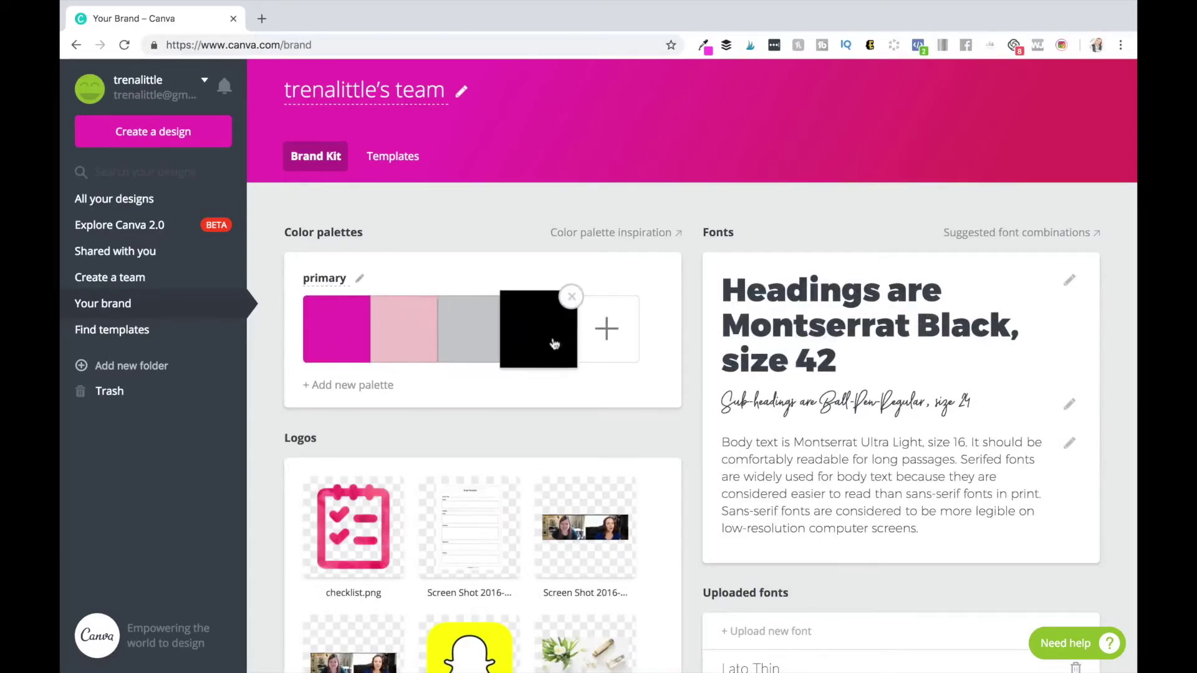
pyautogui.click(607, 328)
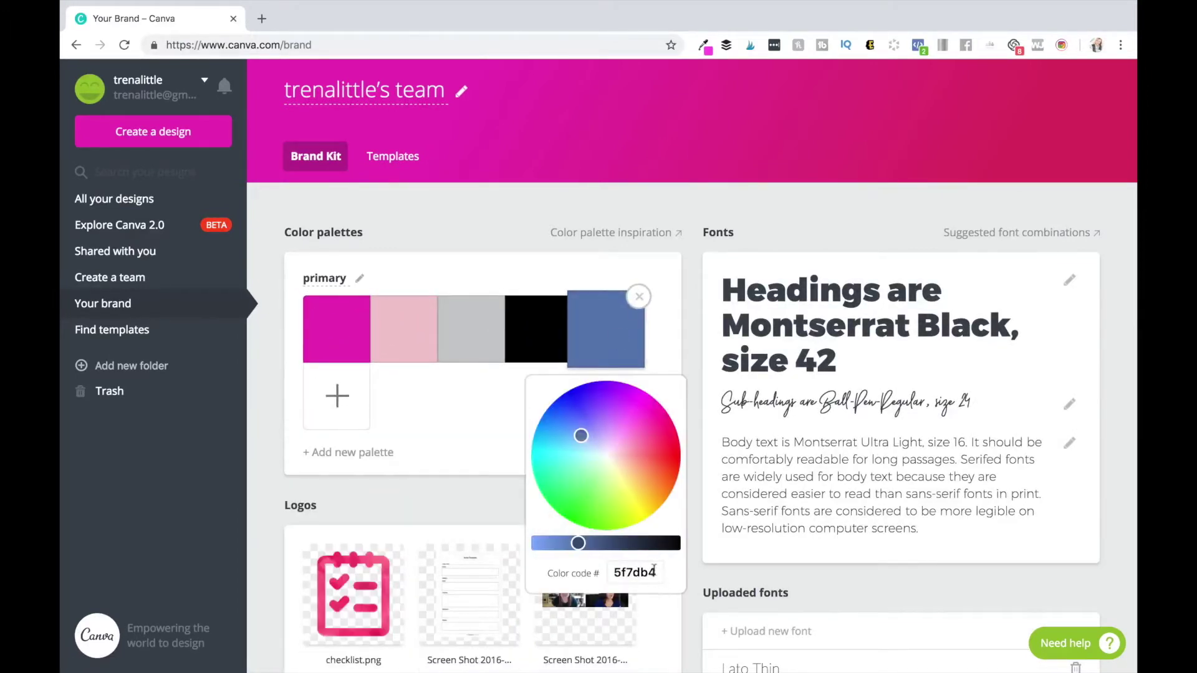
pyautogui.click(638, 297)
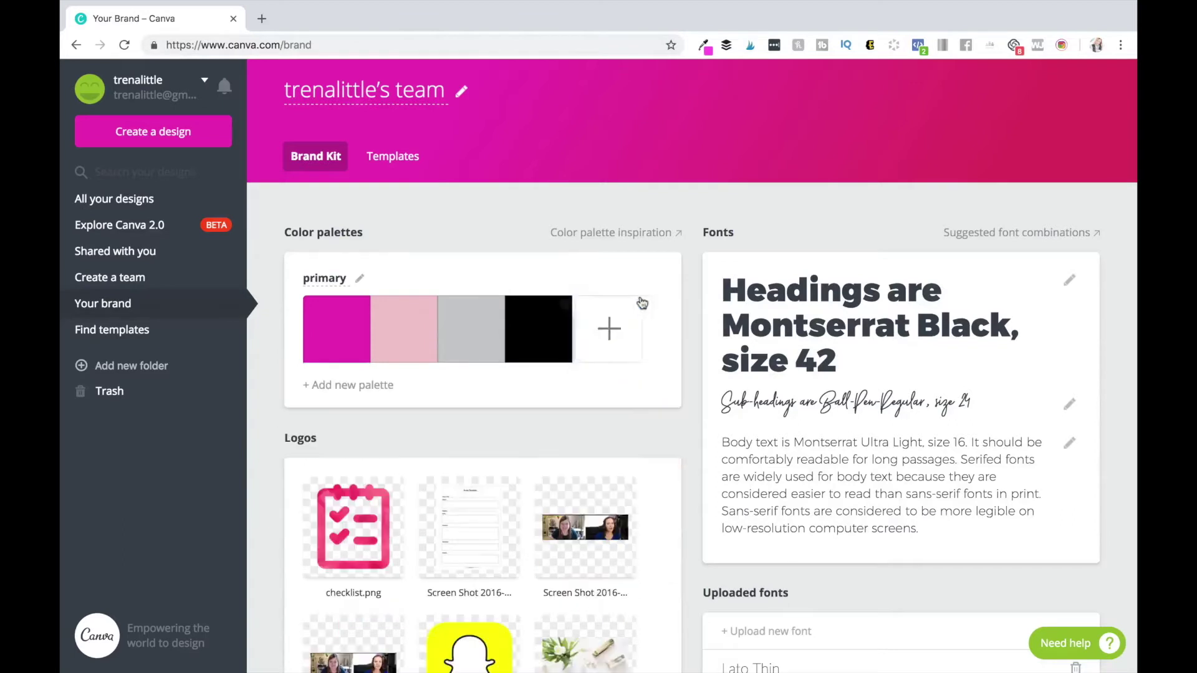
pyautogui.scroll(-1, 846, 412)
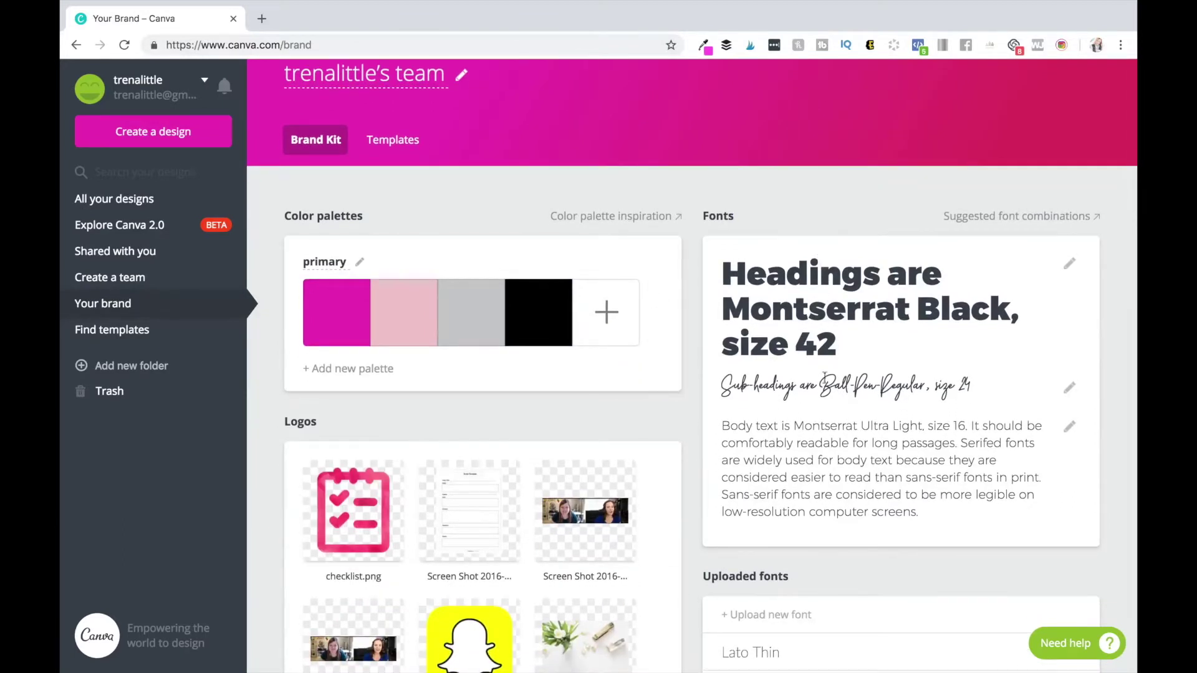
pyautogui.scroll(-5, 818, 387)
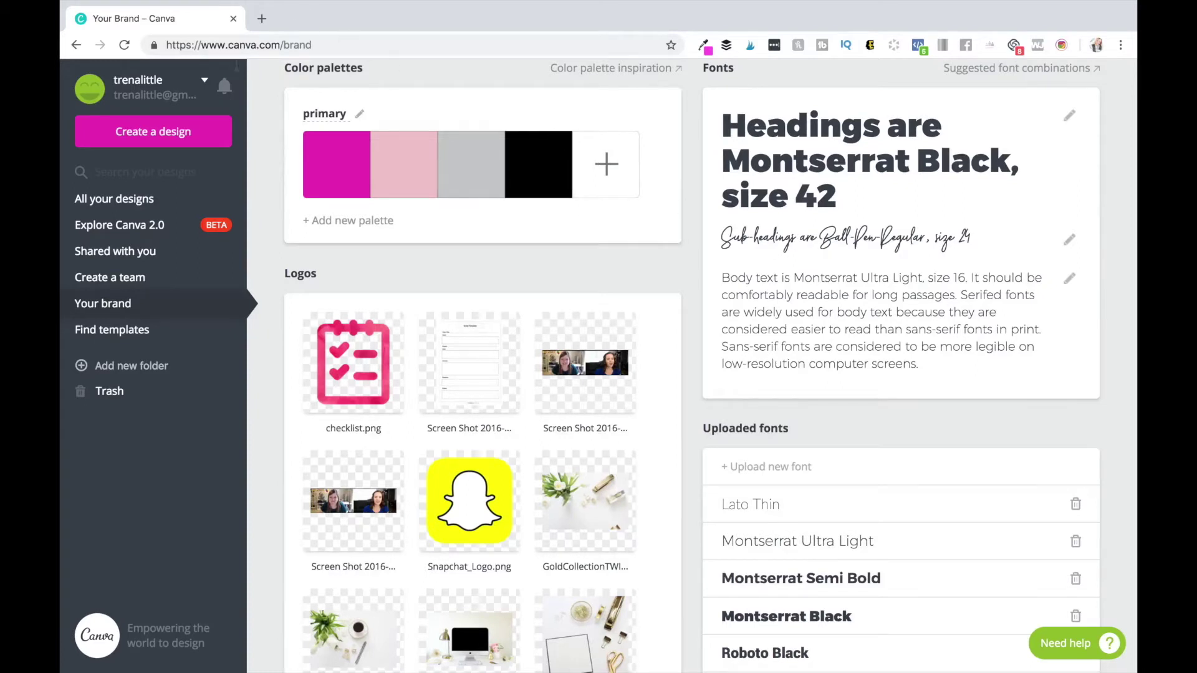
# Start a blank YouTube Thumbnail design from Social Media & Email Headers and browse Elements.
pyautogui.click(176, 135)
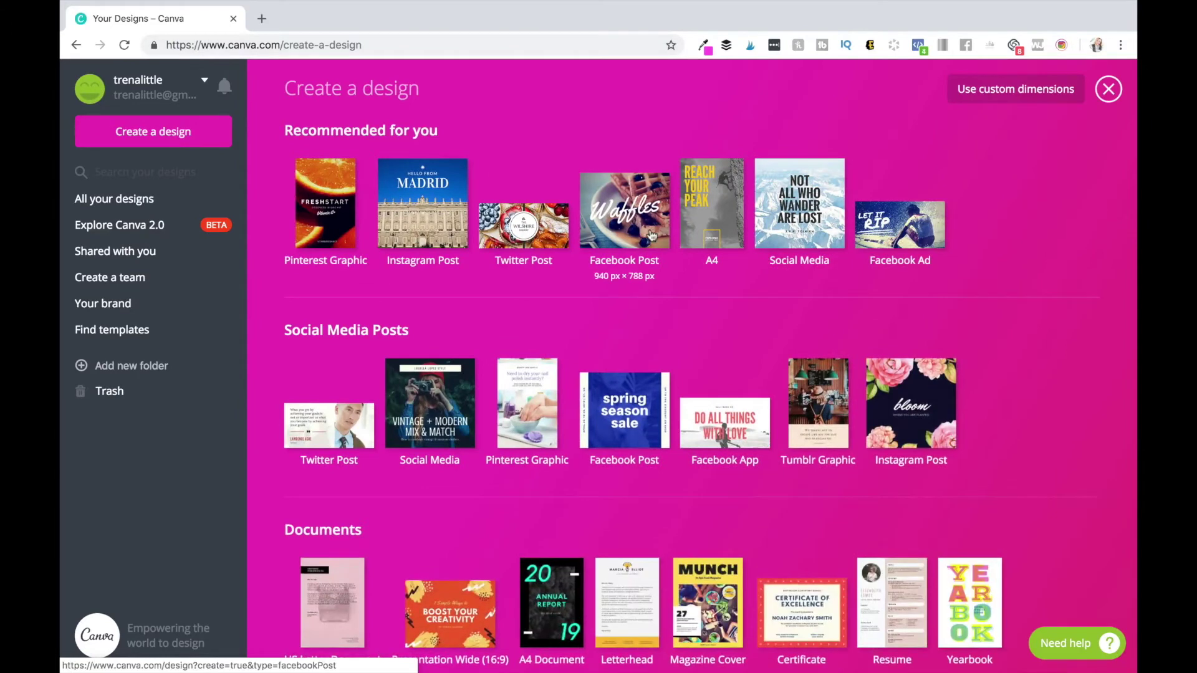
pyautogui.scroll(-10, 652, 234)
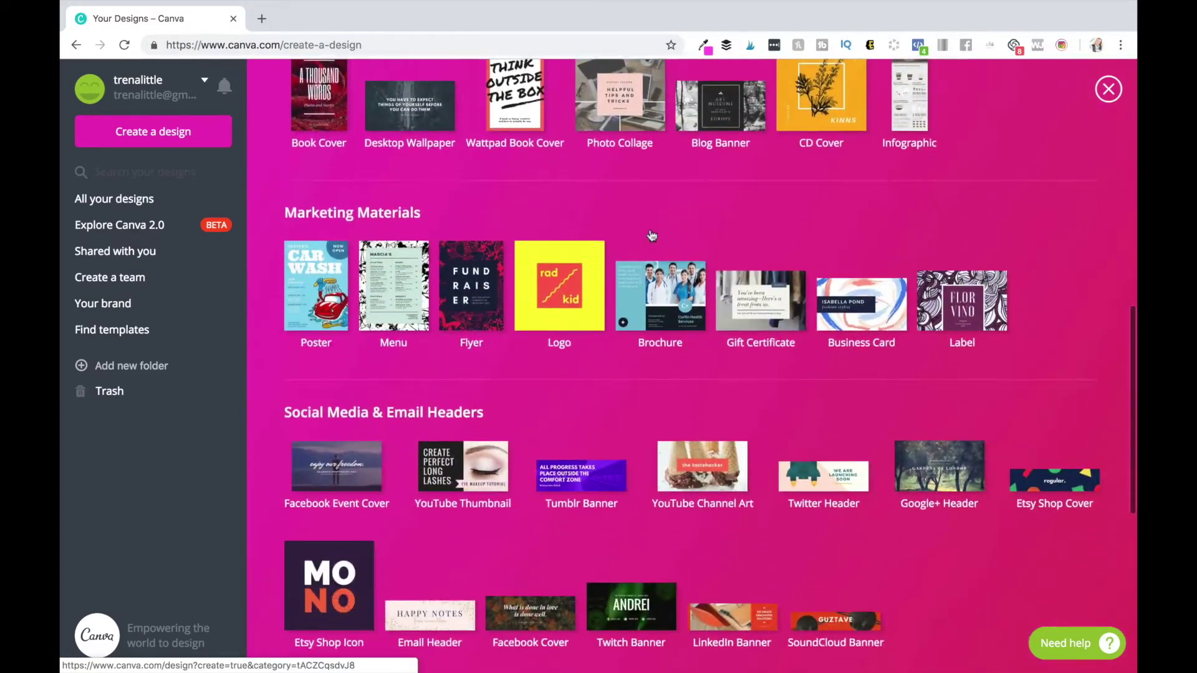
pyautogui.scroll(-3, 652, 235)
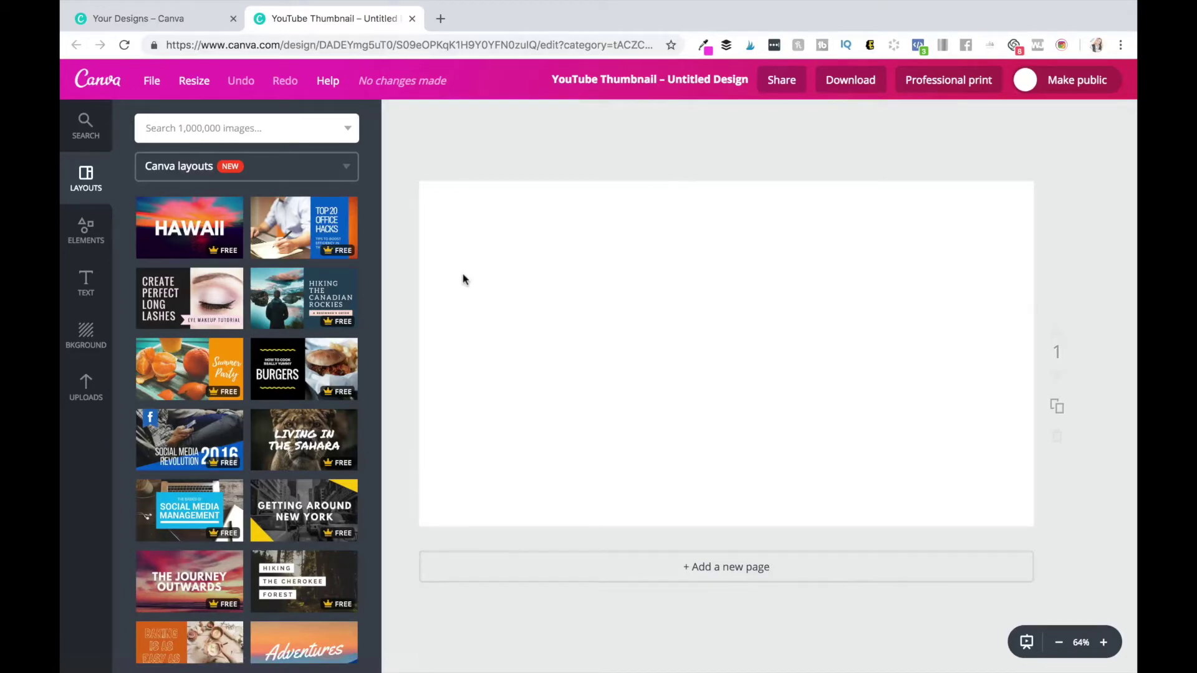
pyautogui.click(86, 232)
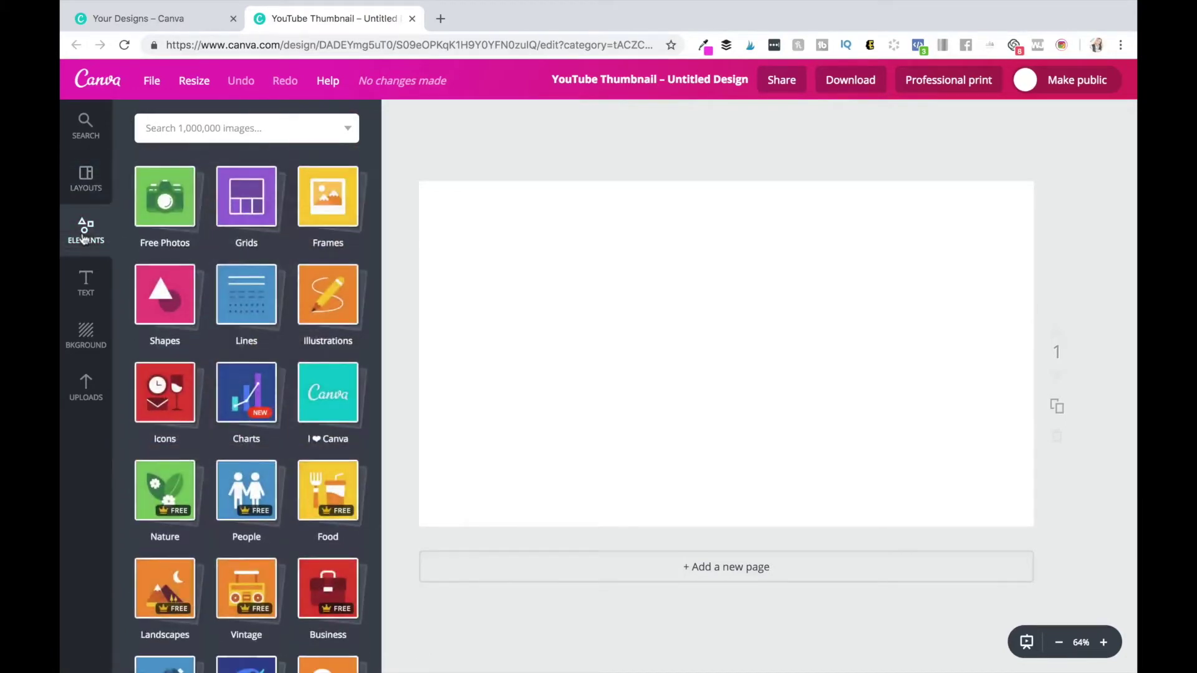
# Add a square, recolour it light pink from the brand palette, and stretch it to fill the canvas.
pyautogui.click(158, 295)
pyautogui.click(176, 412)
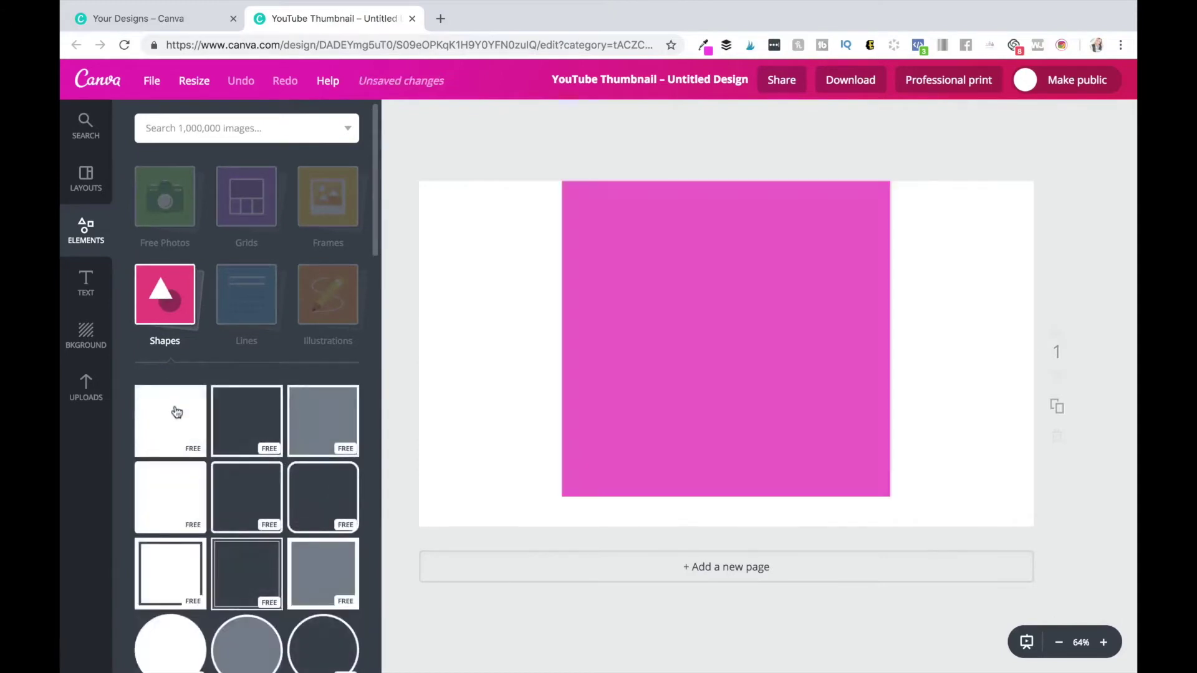
pyautogui.moveTo(649, 259); pyautogui.dragTo(600, 253)
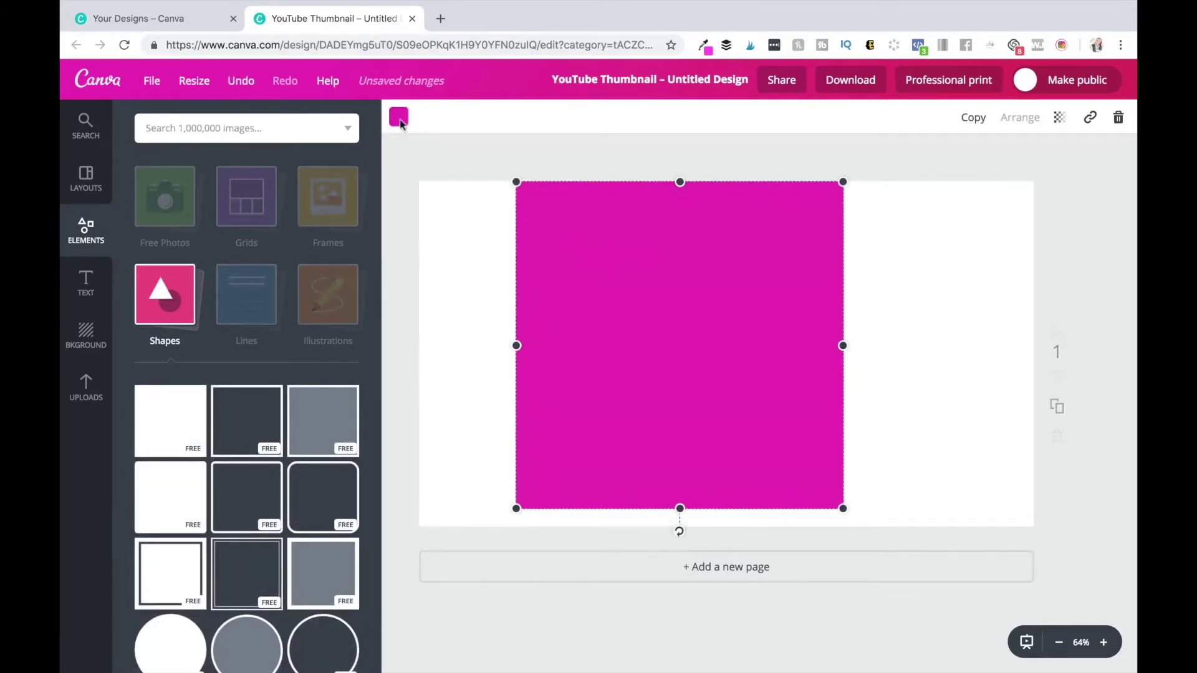
pyautogui.click(401, 124)
pyautogui.click(443, 281)
pyautogui.moveTo(703, 283); pyautogui.dragTo(605, 289)
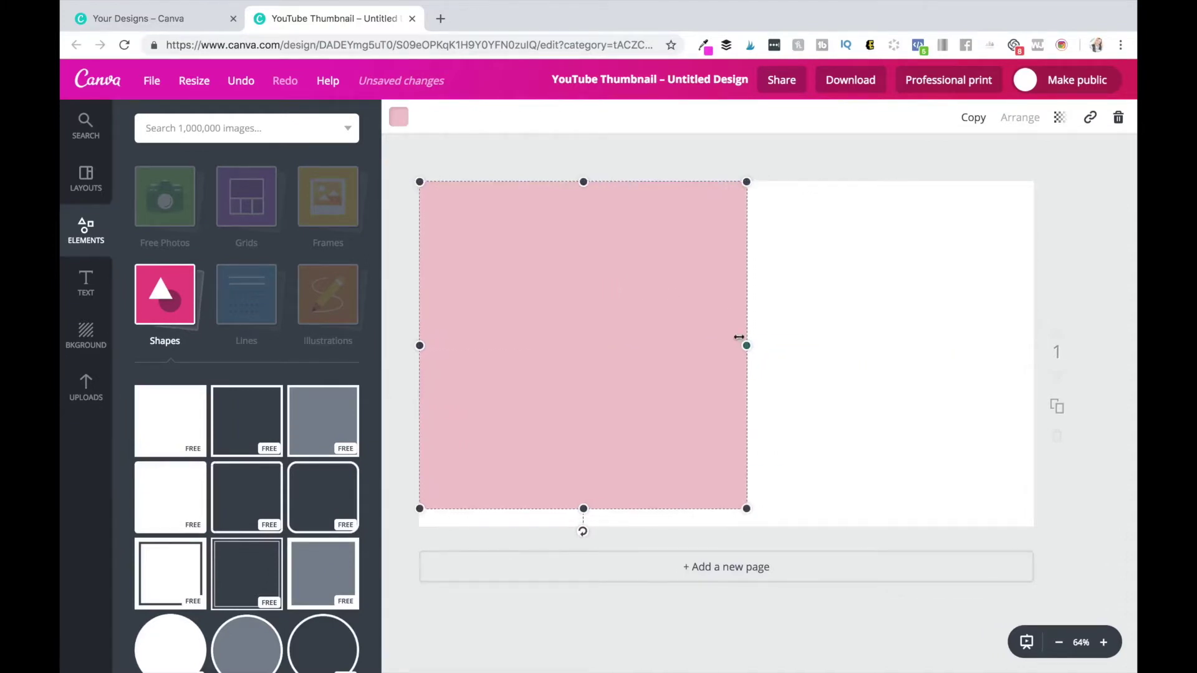
pyautogui.moveTo(745, 345); pyautogui.dragTo(1032, 319)
pyautogui.moveTo(726, 508); pyautogui.dragTo(727, 526)
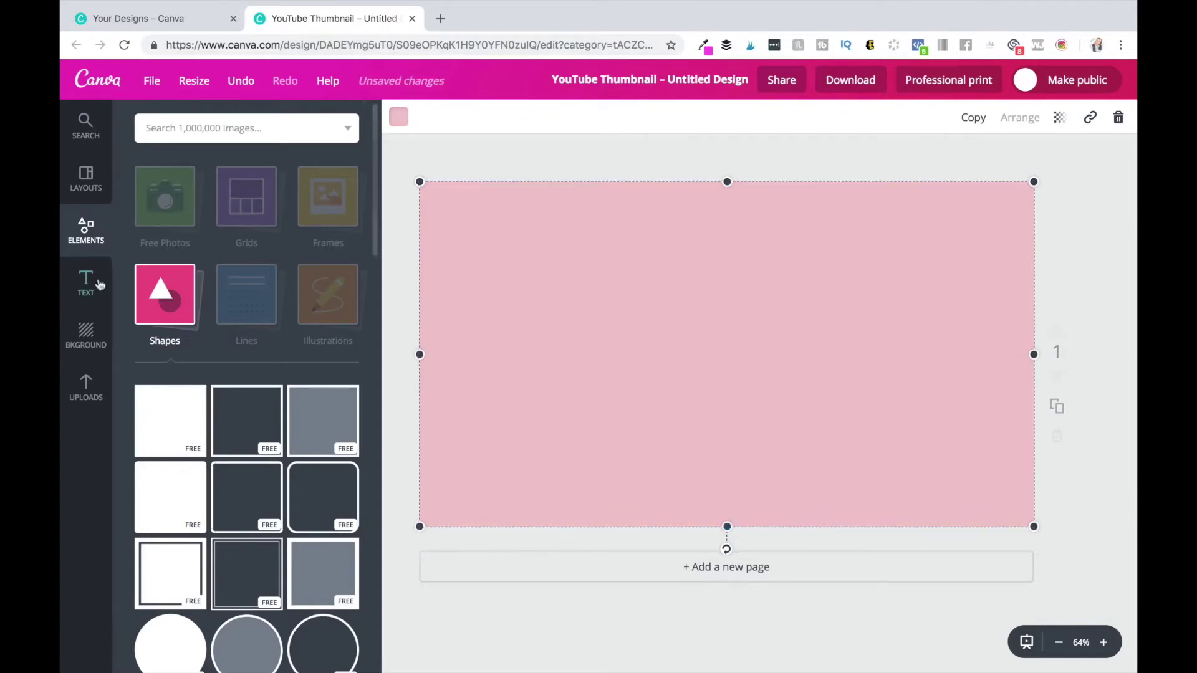
# Add a brand-font subheading reading 'Step 1. Add Thumbnail' and download the design as PNG.
pyautogui.click(86, 283)
pyautogui.click(257, 248)
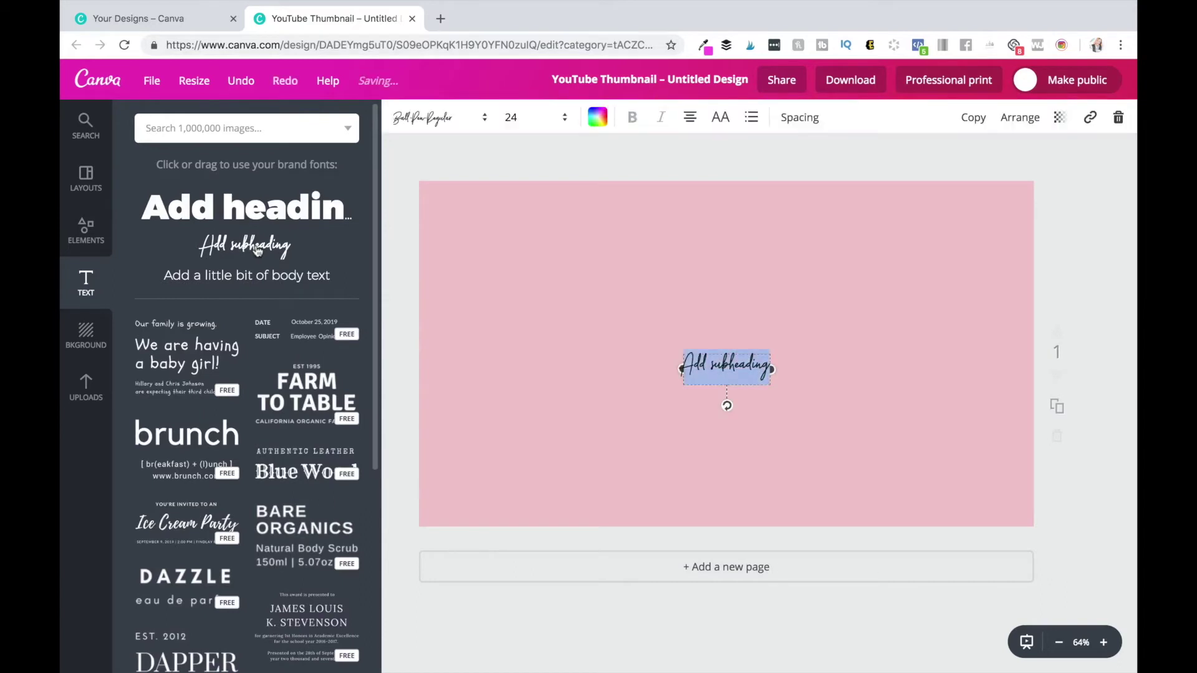
pyautogui.write('Step')
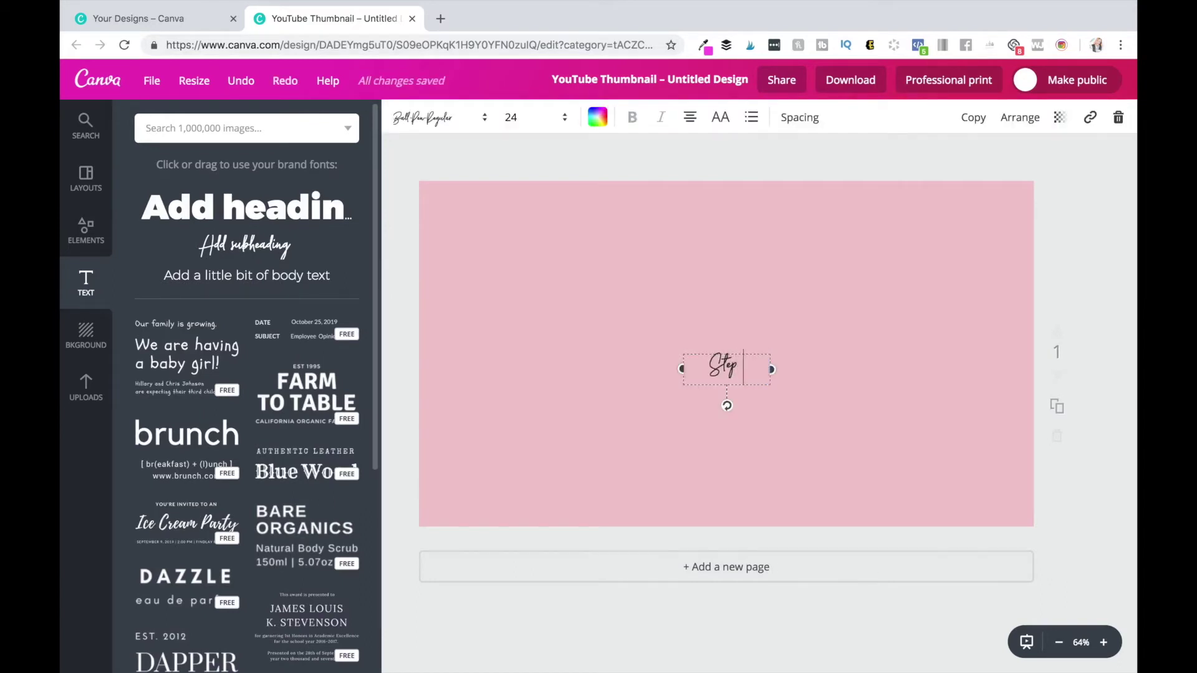
pyautogui.write(' 1. Add Thum')
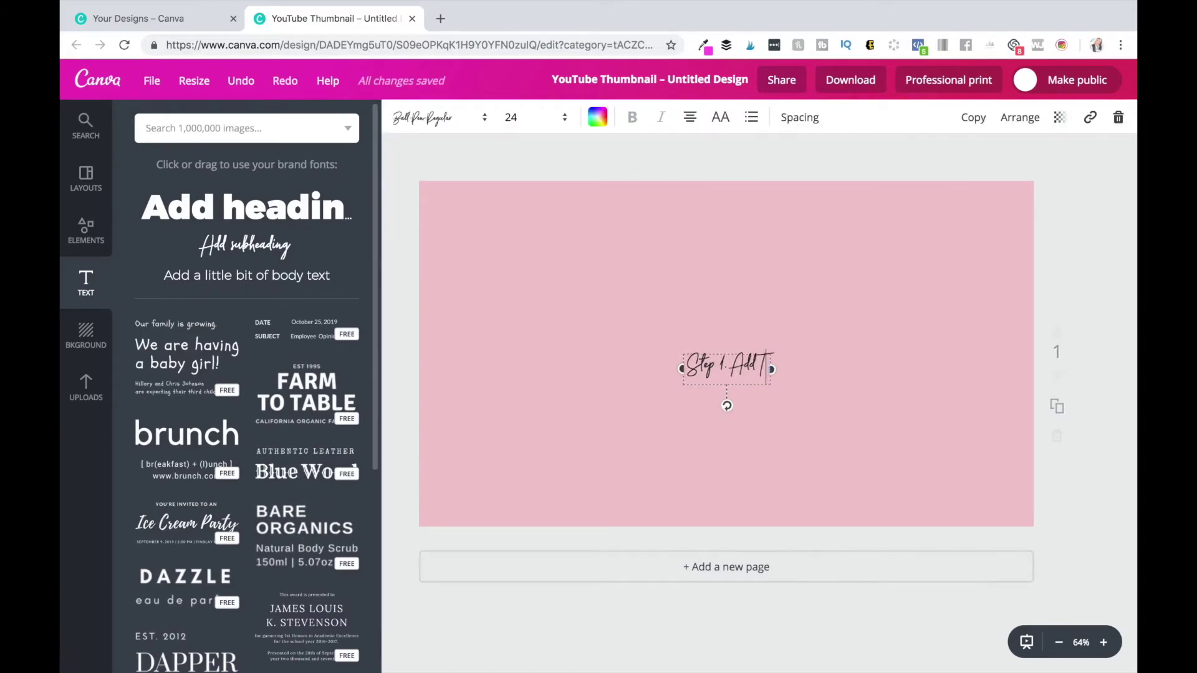
pyautogui.write('bnail')
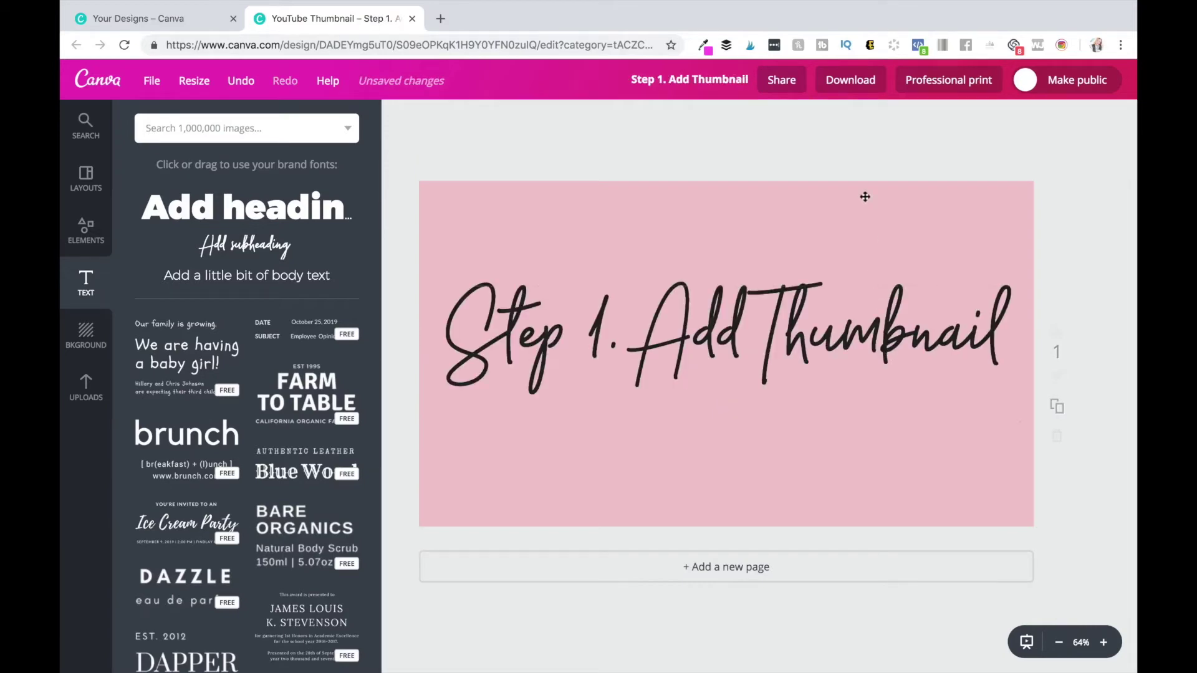
pyautogui.click(851, 85)
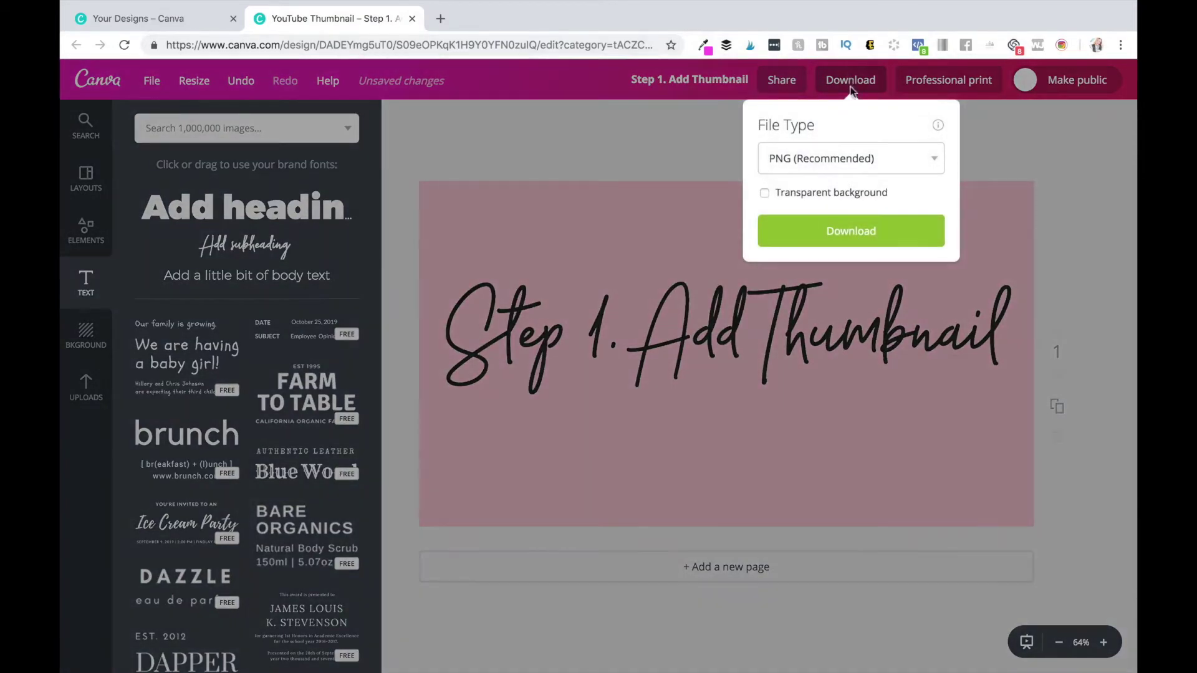
pyautogui.click(841, 237)
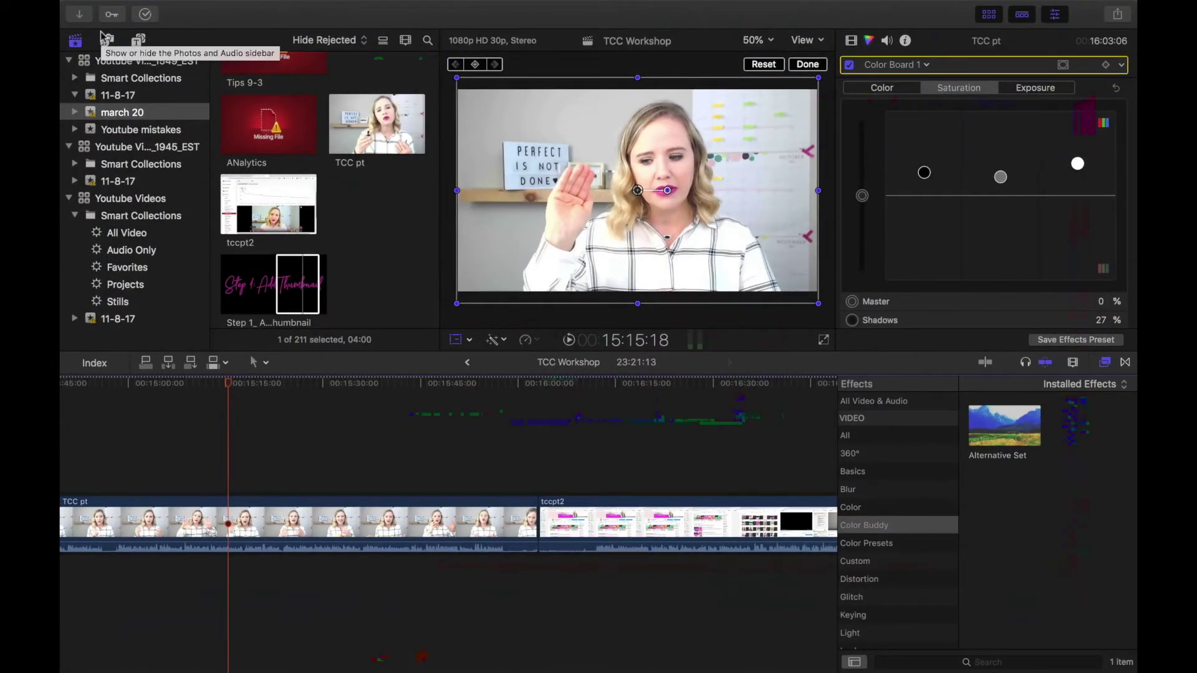
# Import Step 1. Add Thumbnail.png and connect it above the TCC pt footage at the playhead.
pyautogui.scroll(5, 380, 228)
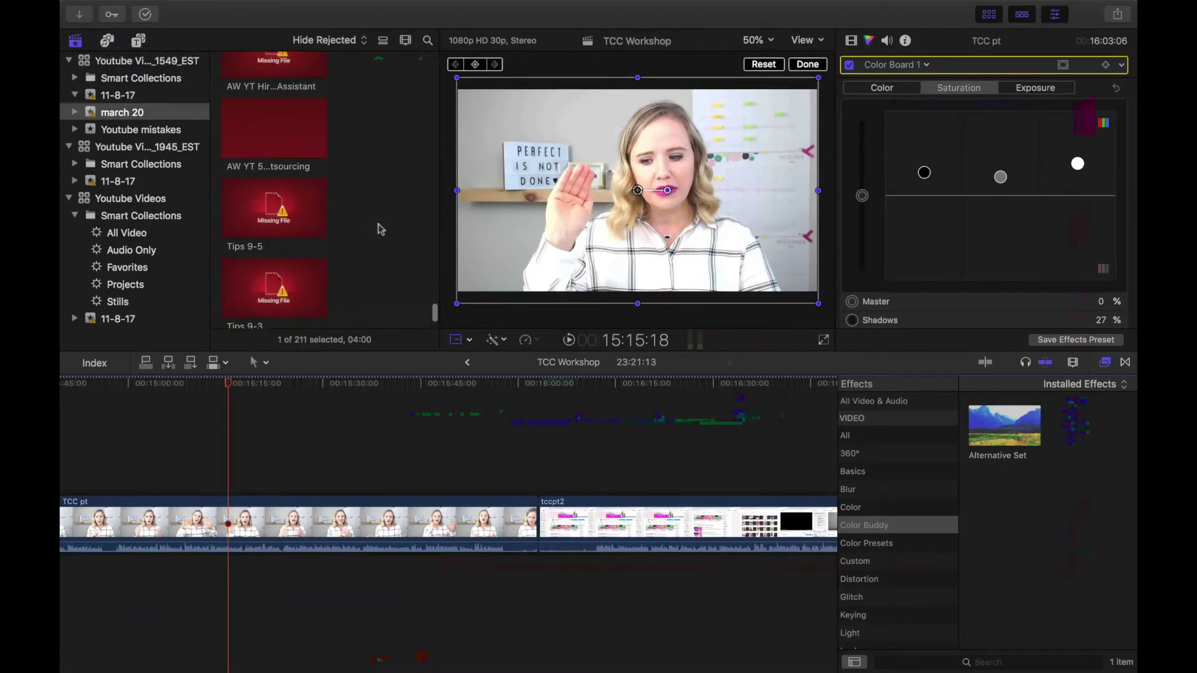
pyautogui.moveTo(127, 5)
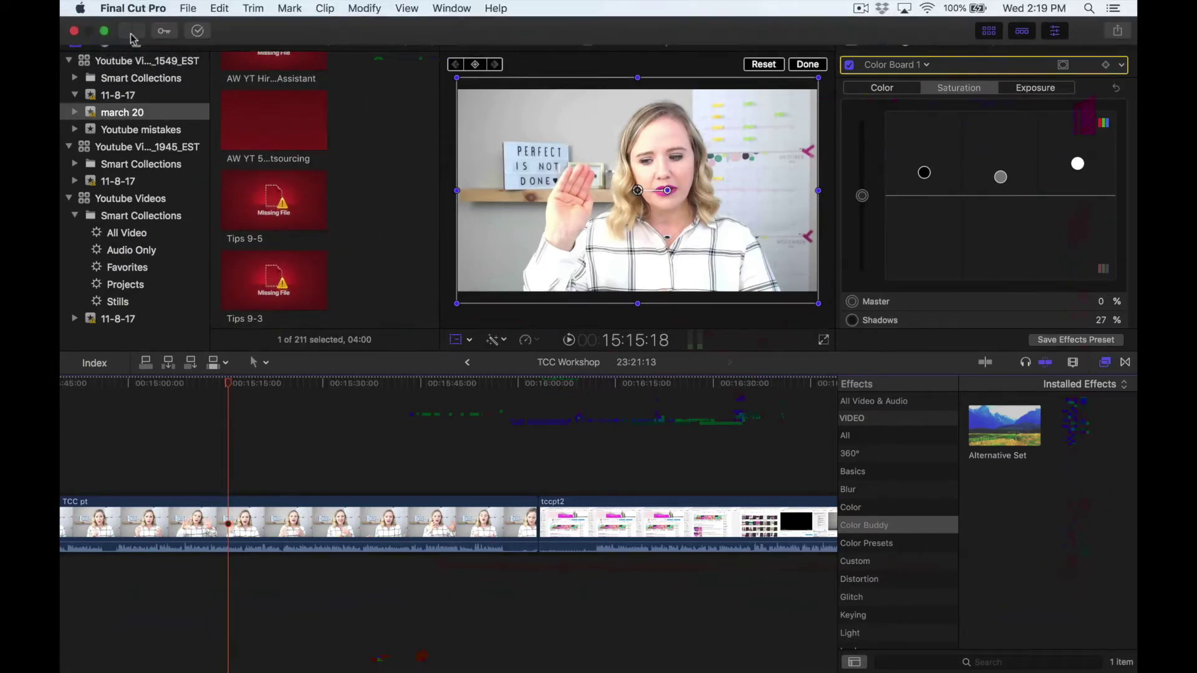
pyautogui.click(132, 32)
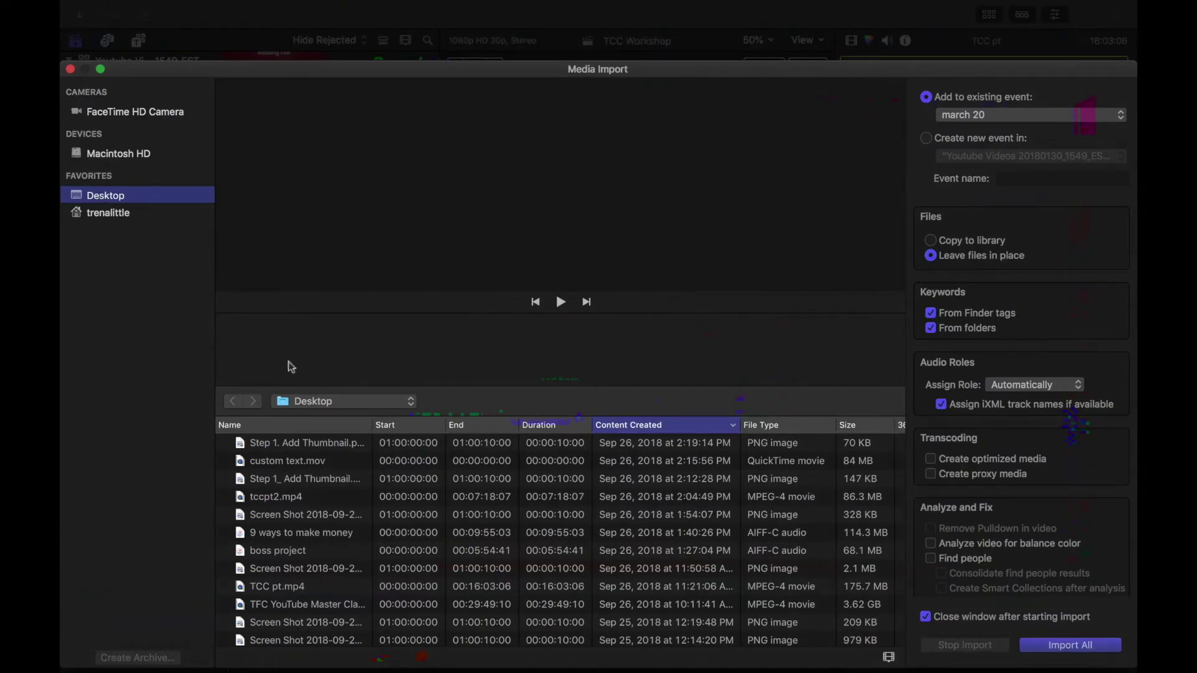
pyautogui.click(297, 443)
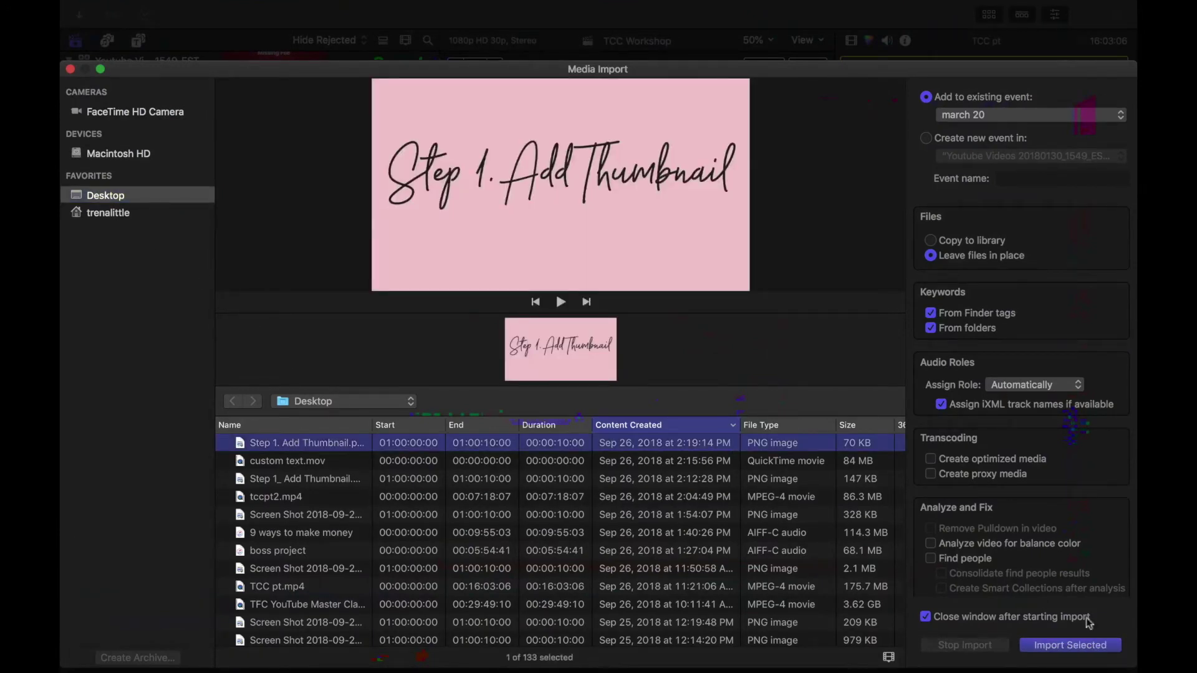
pyautogui.click(1069, 644)
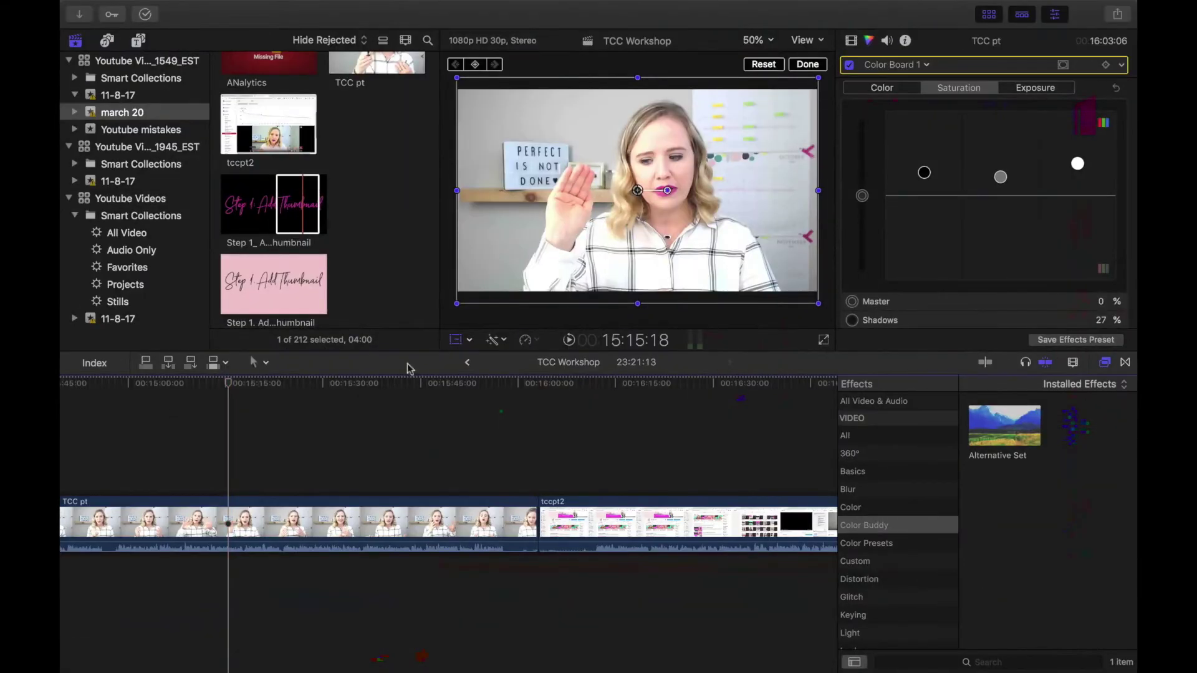
pyautogui.moveTo(273, 298); pyautogui.dragTo(237, 465)
# Play back the title over the footage from just before the clip, then leave full screen.
pyautogui.press('super+6')
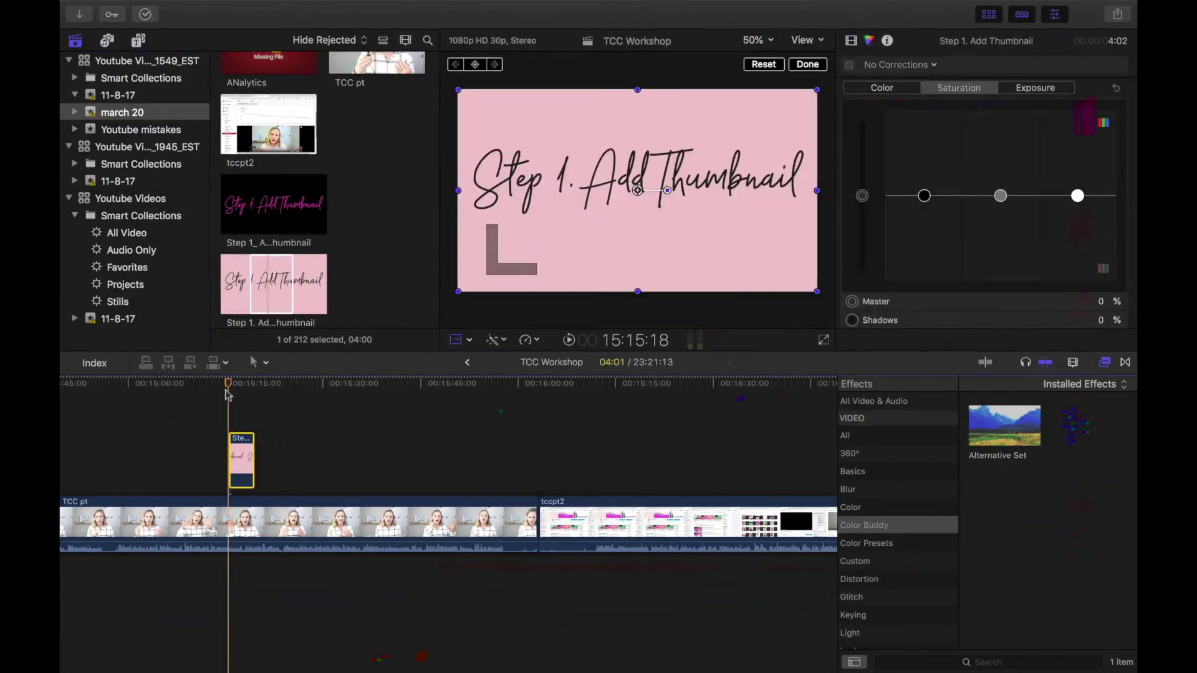
pyautogui.moveTo(222, 392); pyautogui.dragTo(218, 393)
pyautogui.press('space')
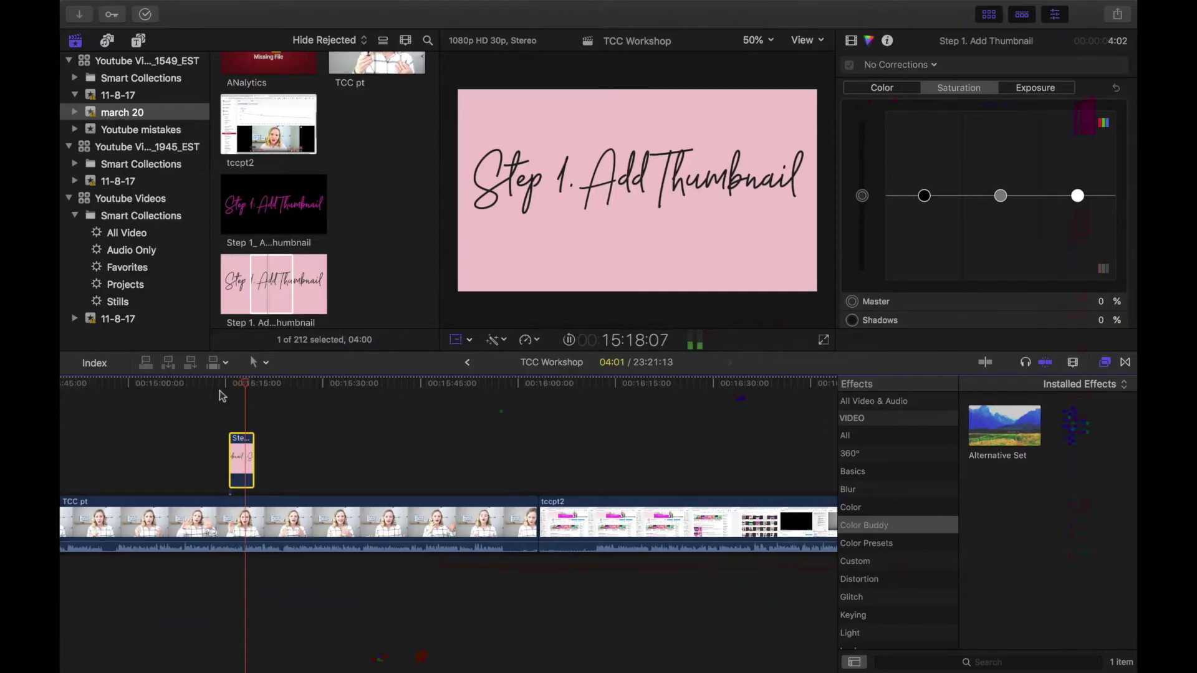
pyautogui.hotkey('shift', 't')
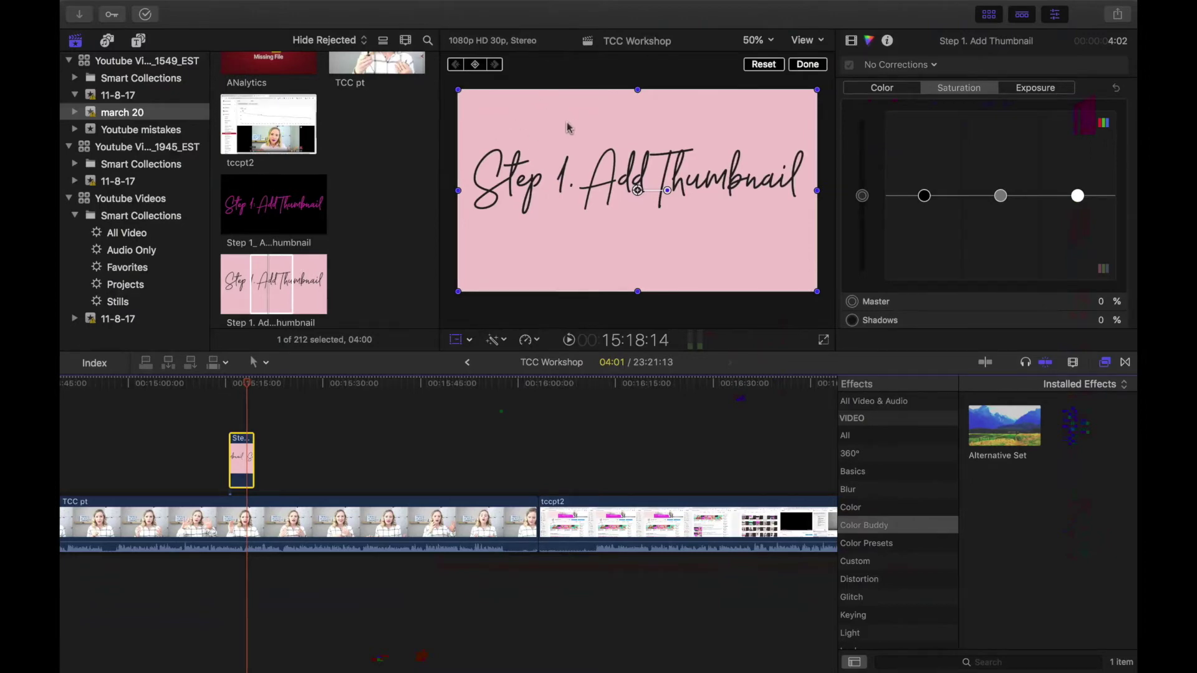
pyautogui.moveTo(70, 7)
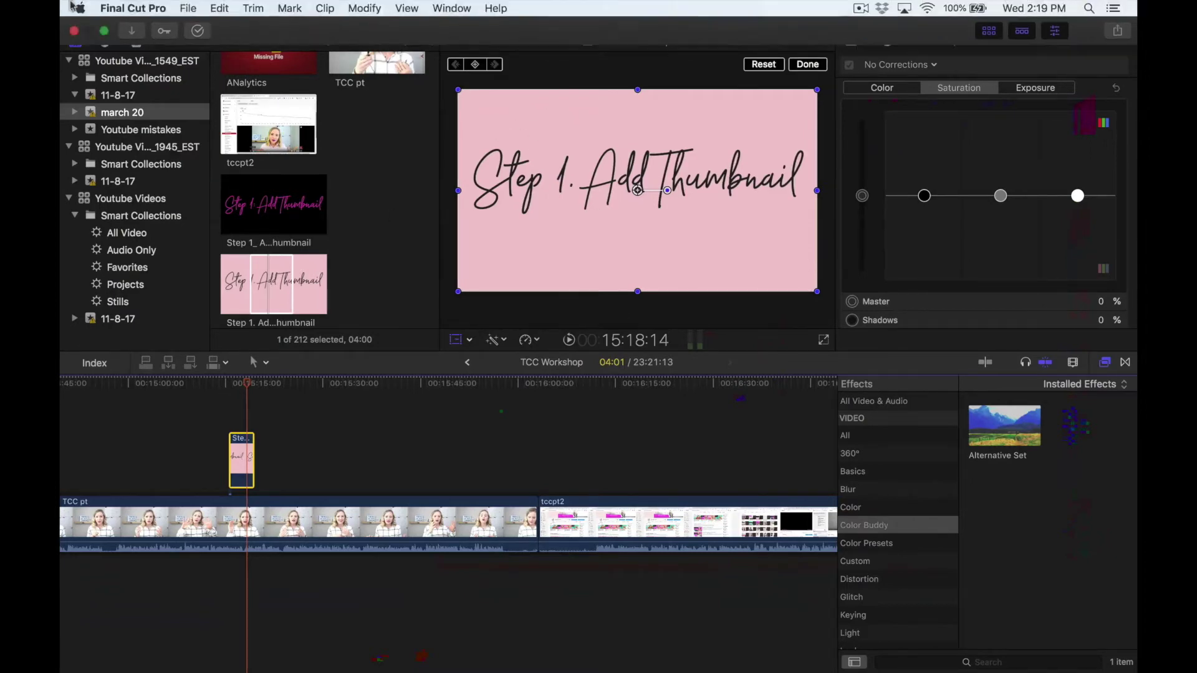
pyautogui.click(106, 37)
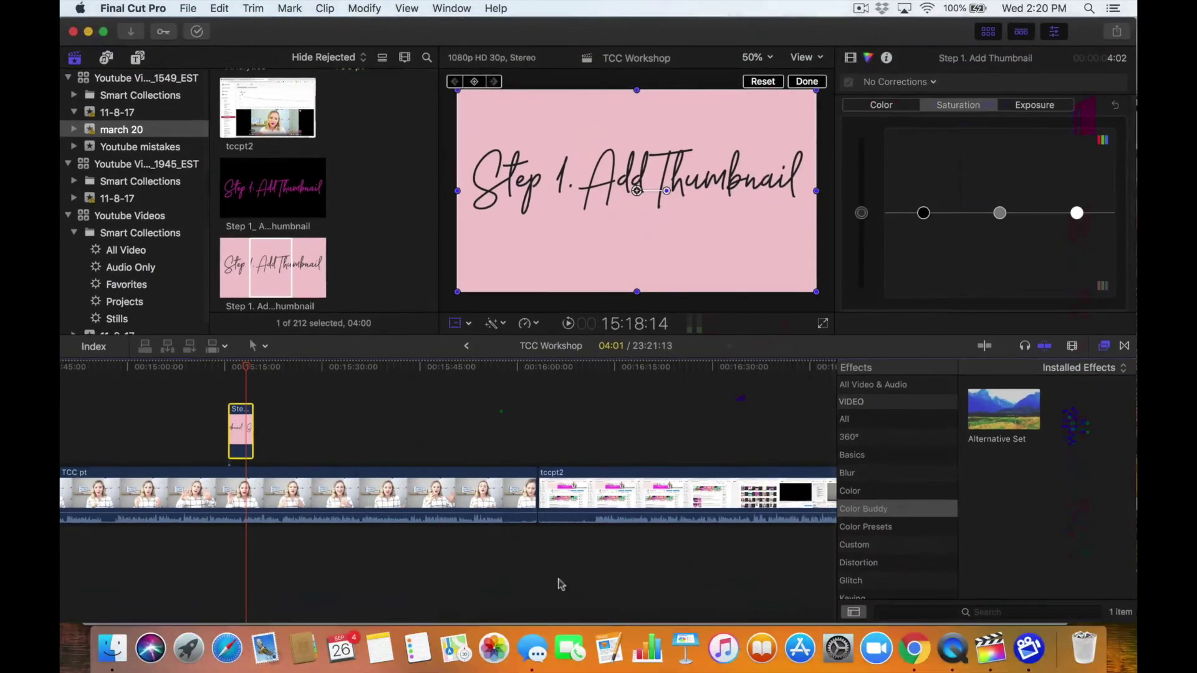
# Delete the pink background and make the 'Step 1. Add Thumbnail' text magenta.
pyautogui.click(912, 651)
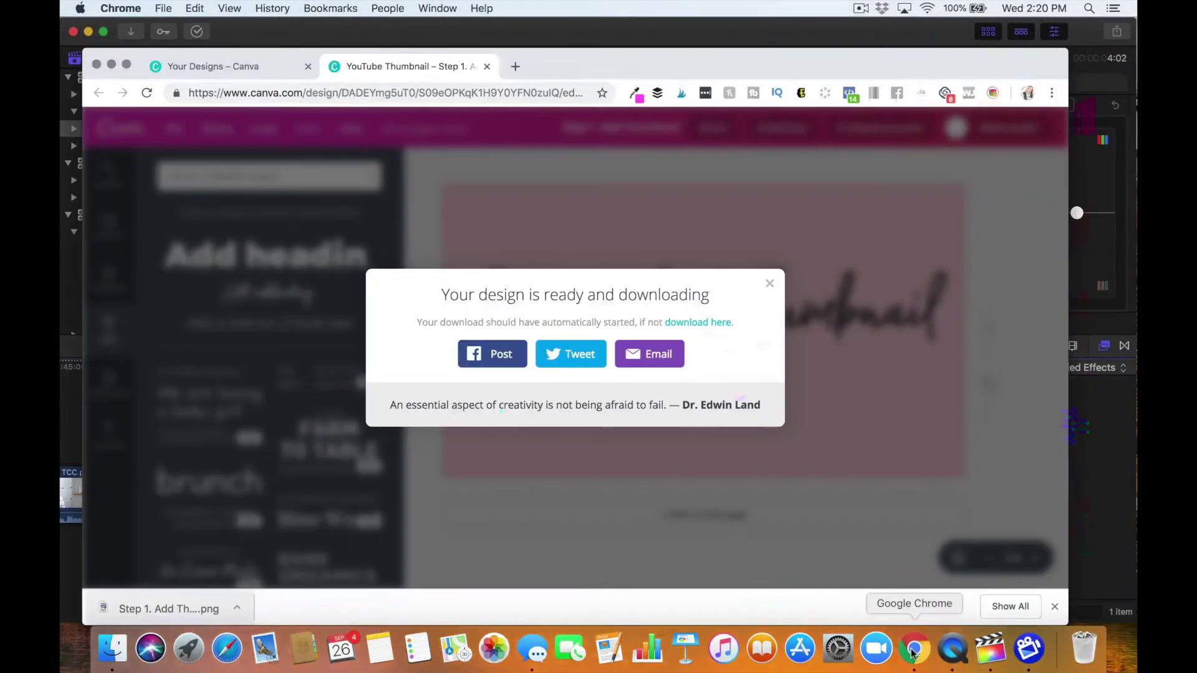
pyautogui.click(770, 284)
pyautogui.click(780, 220)
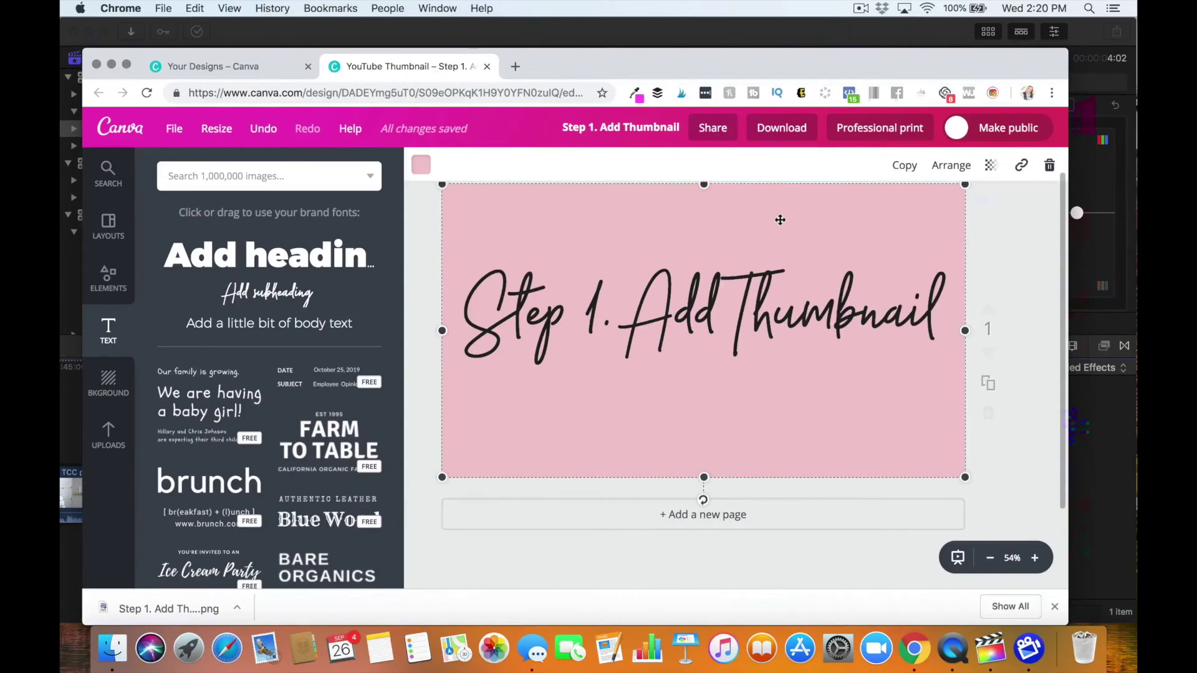
pyautogui.press('Delete')
pyautogui.click(619, 164)
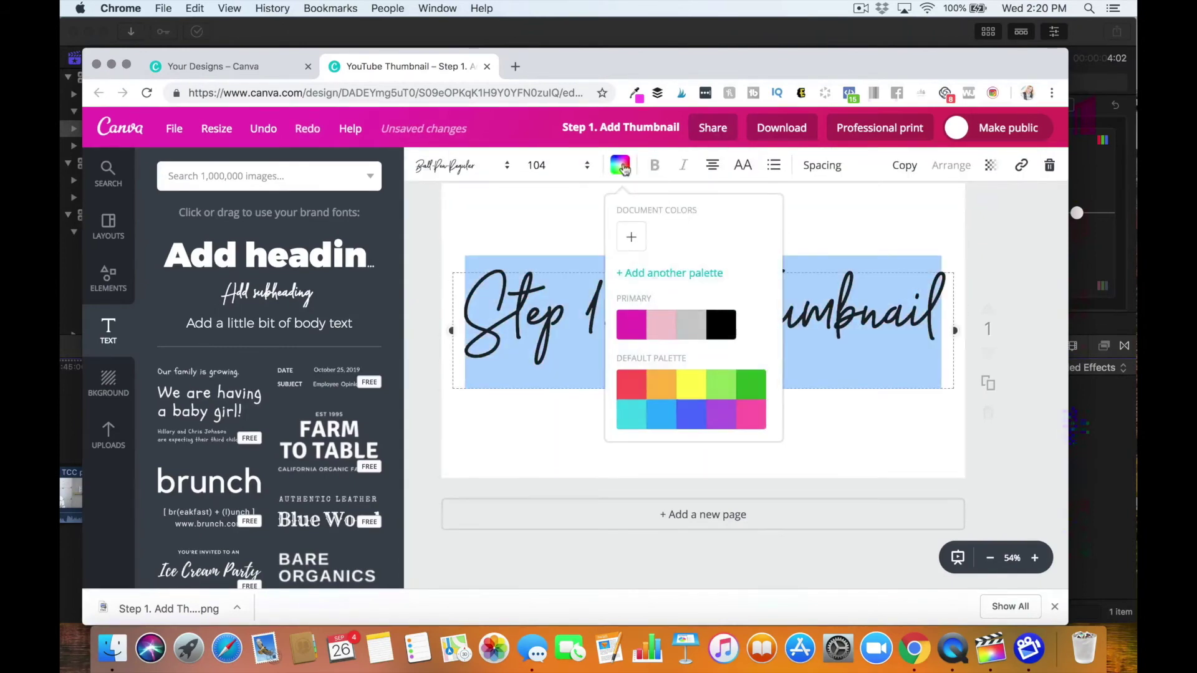
pyautogui.click(631, 324)
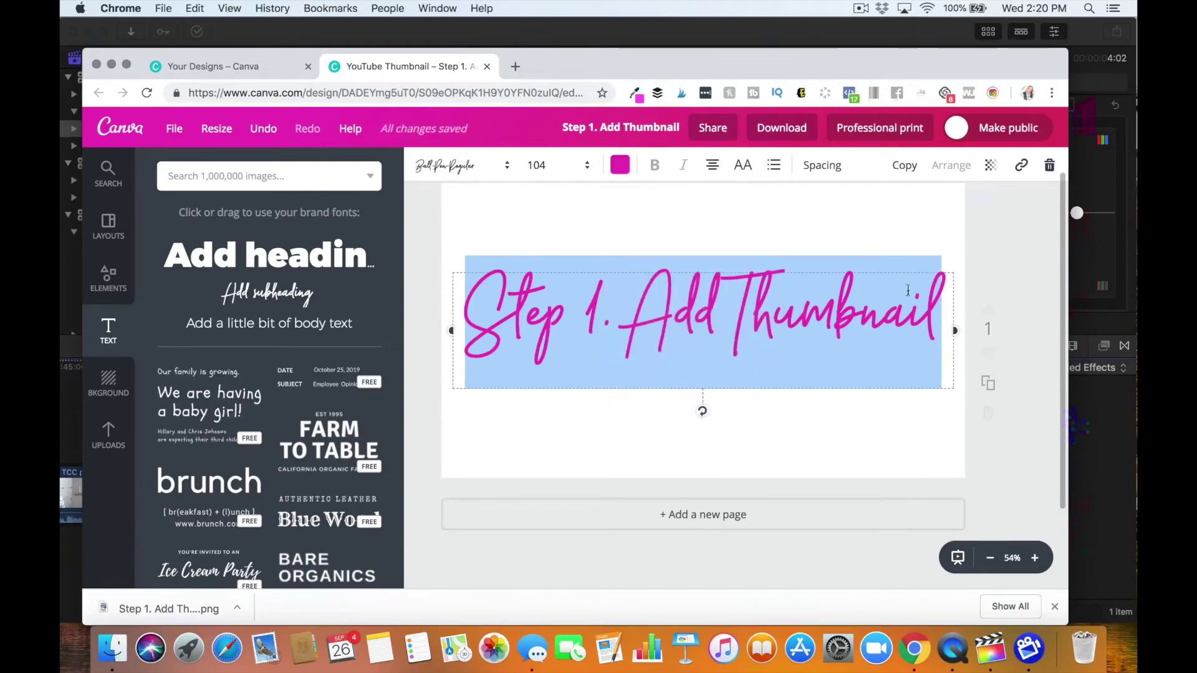
pyautogui.click(841, 226)
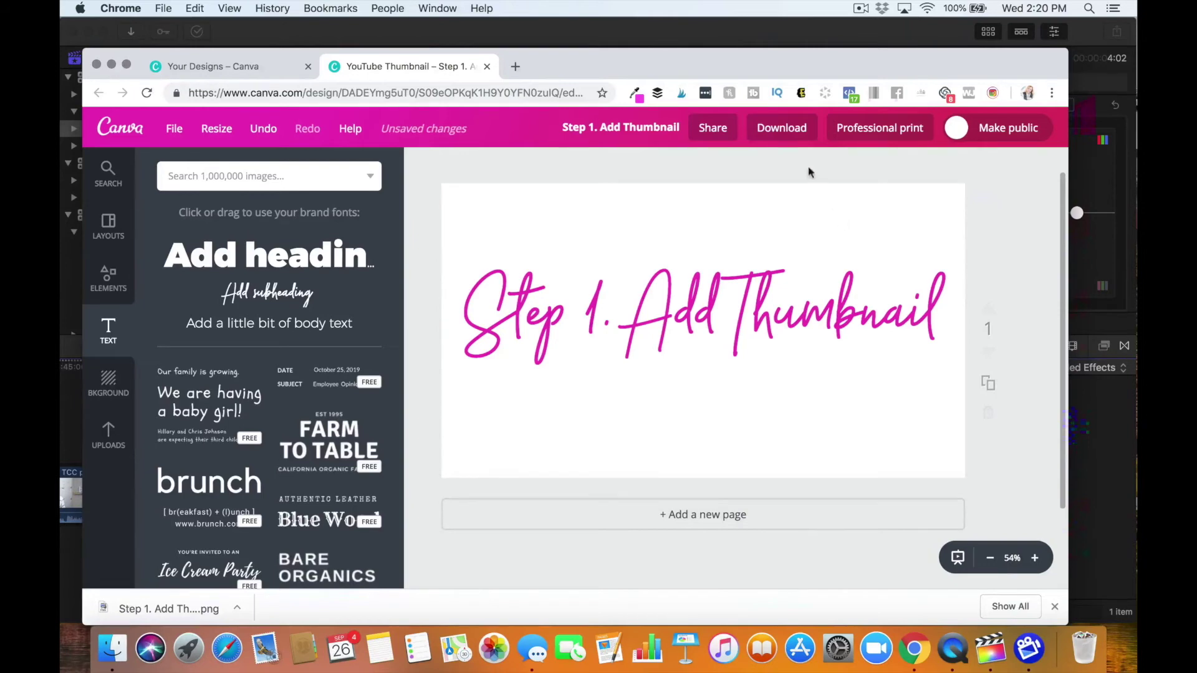
# Download the design as a PNG with a transparent background.
pyautogui.click(794, 138)
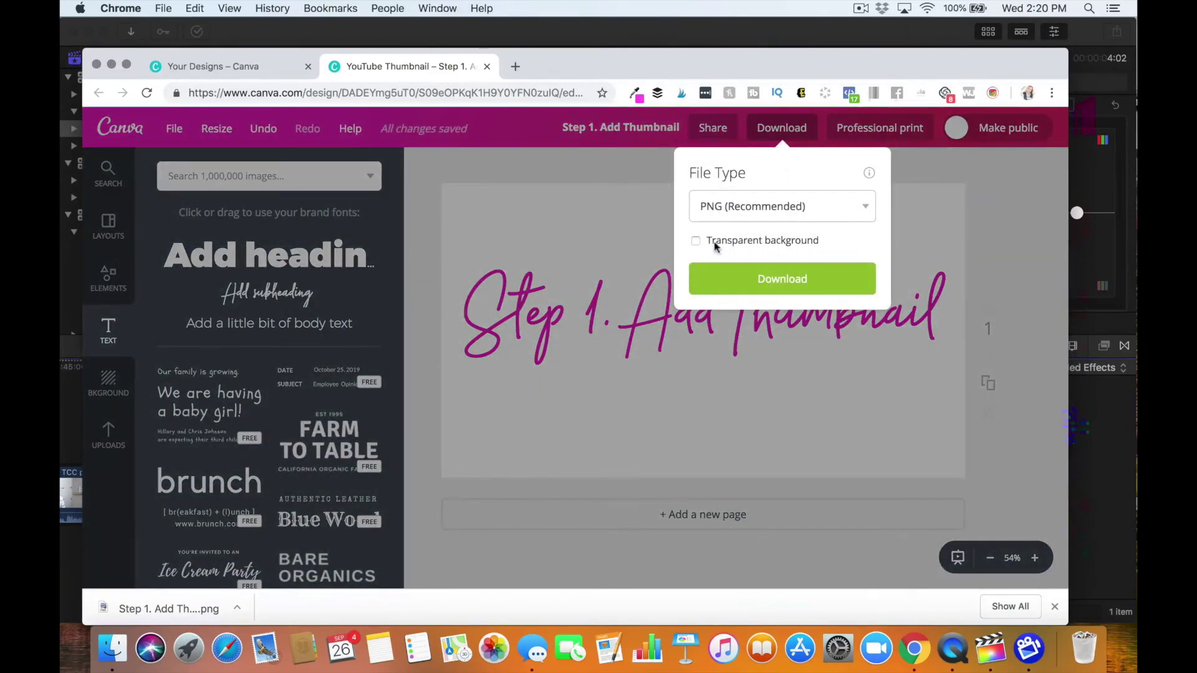
pyautogui.click(696, 241)
pyautogui.click(759, 286)
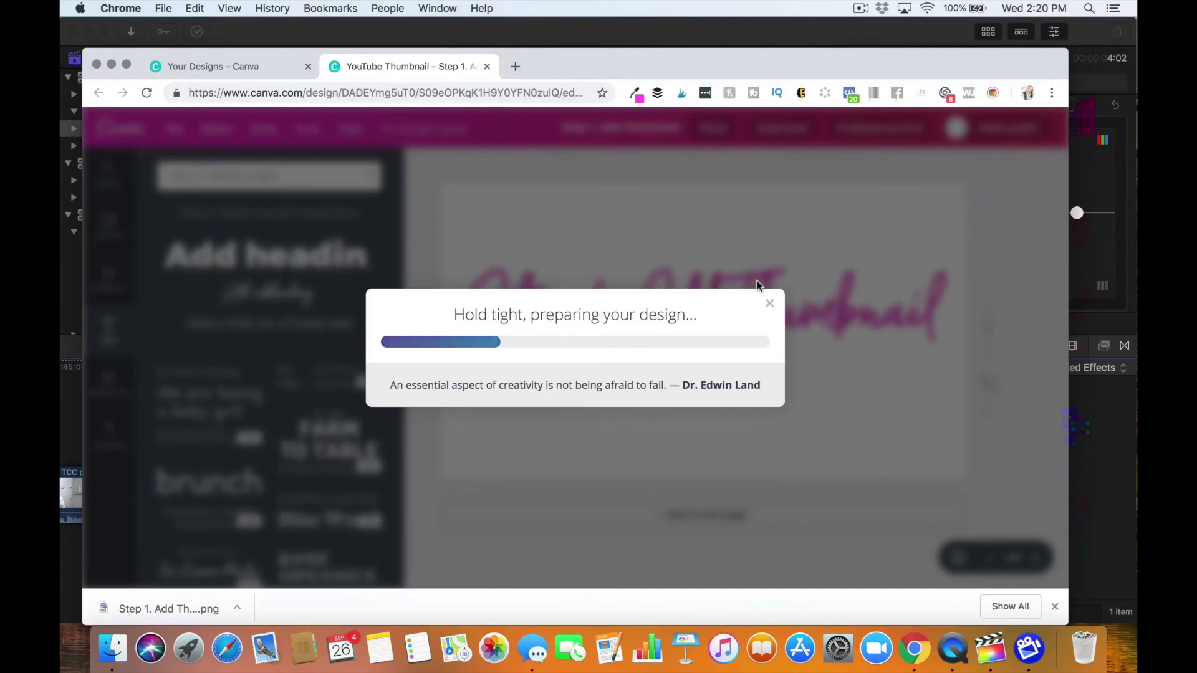
pyautogui.click(681, 36)
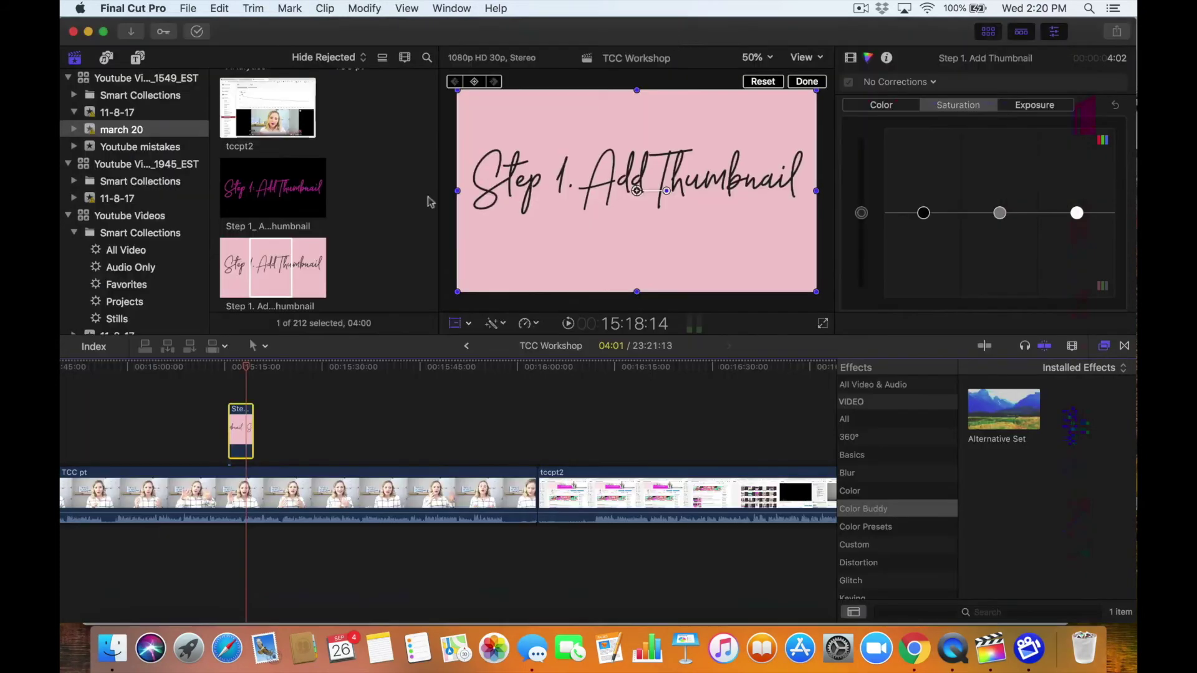
# Swap the pink title clip for the transparent Step 1_ Add Thumbnail above TCC pt and play it.
pyautogui.press('Delete')
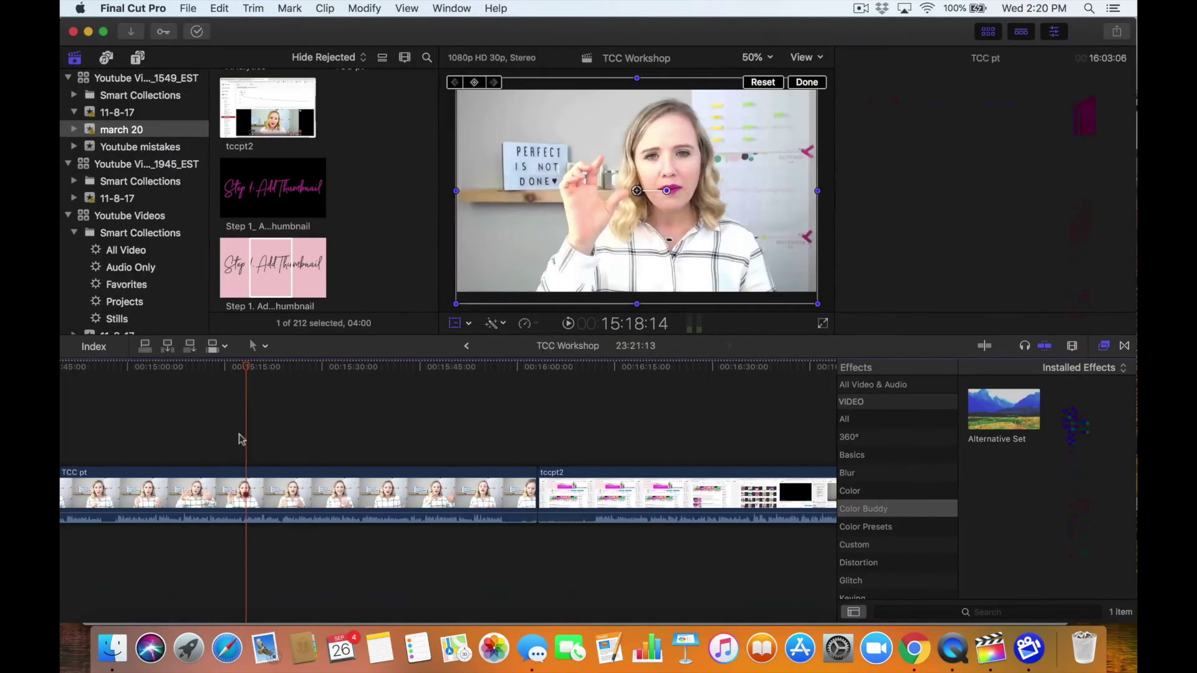
pyautogui.click(262, 197)
pyautogui.moveTo(293, 186); pyautogui.dragTo(251, 437)
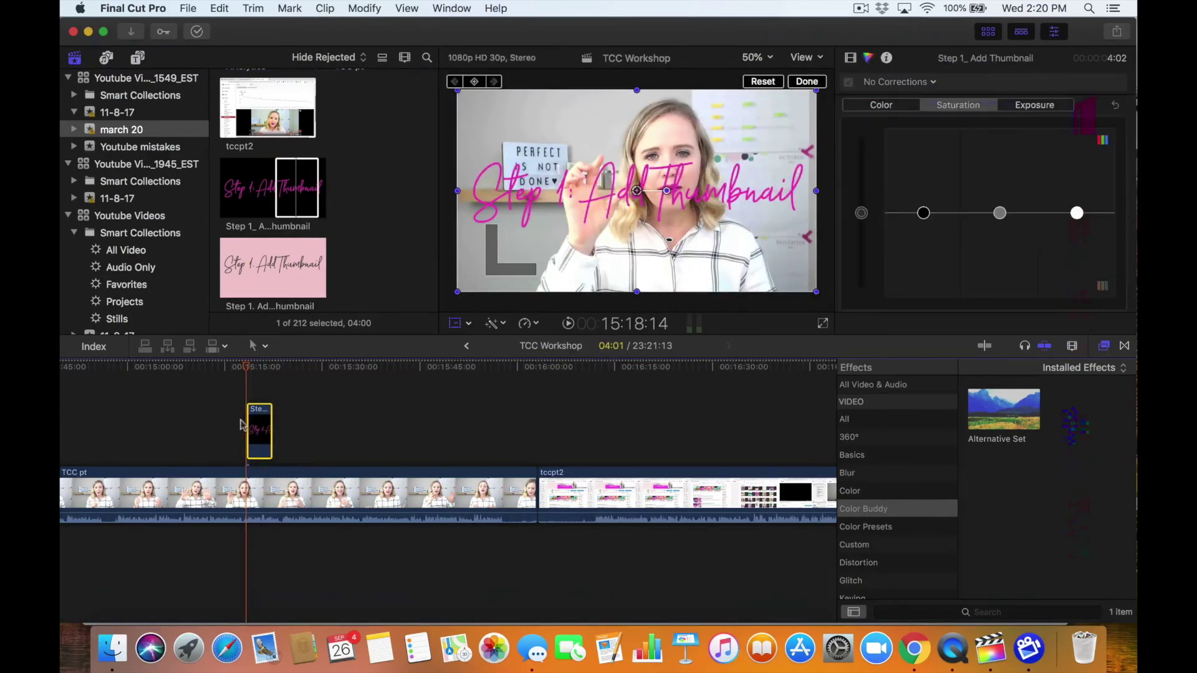
pyautogui.click(242, 425)
pyautogui.press('space')
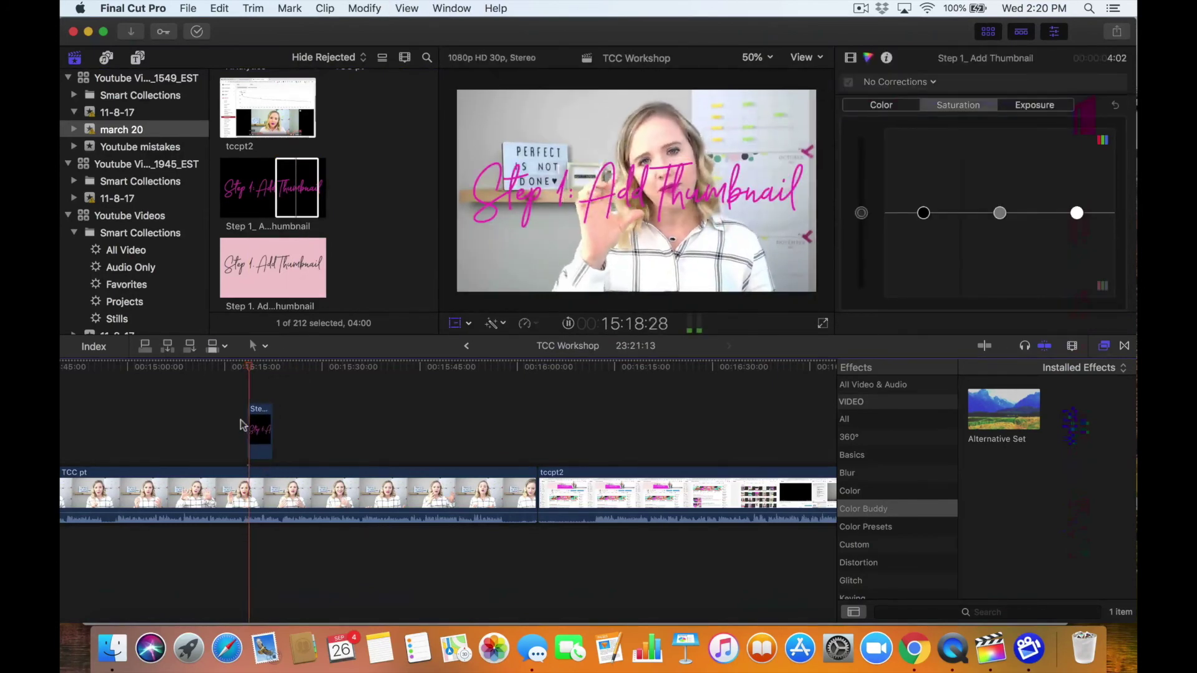